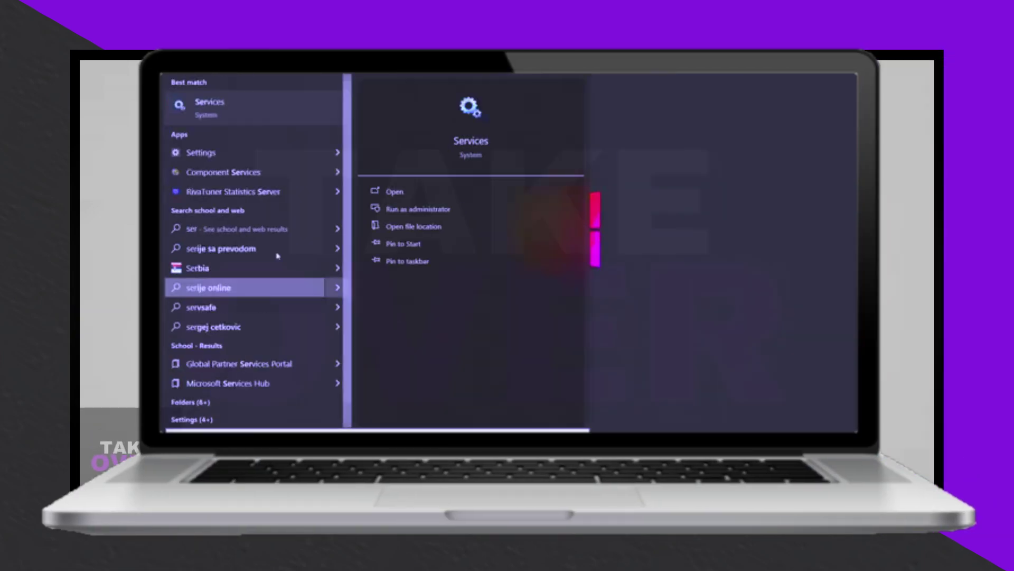
- Open the Services console and jump the service list to the vgc entry
{"action": "left_click", "coordinate": [278, 119]}
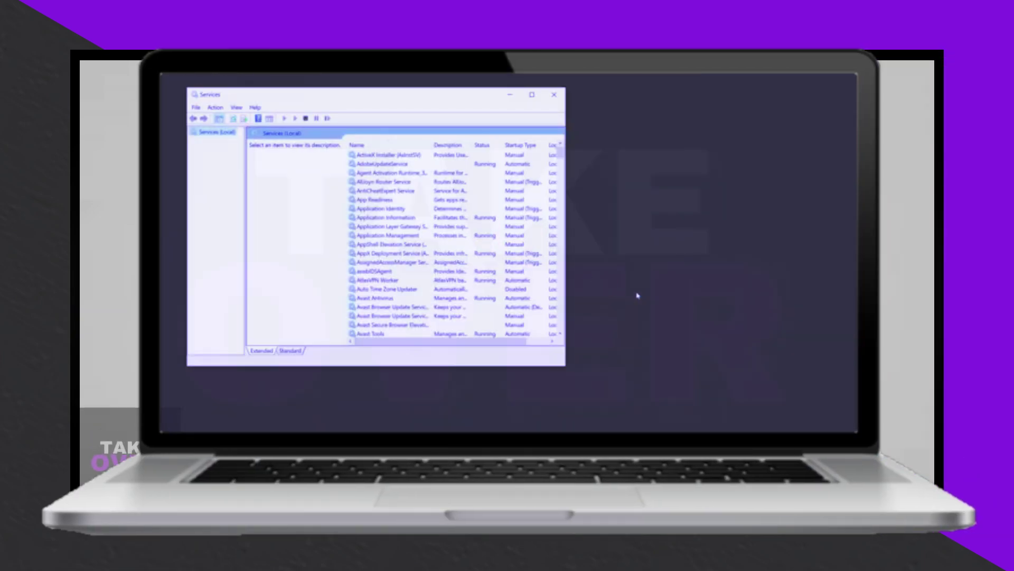
{"action": "left_click", "coordinate": [432, 244]}
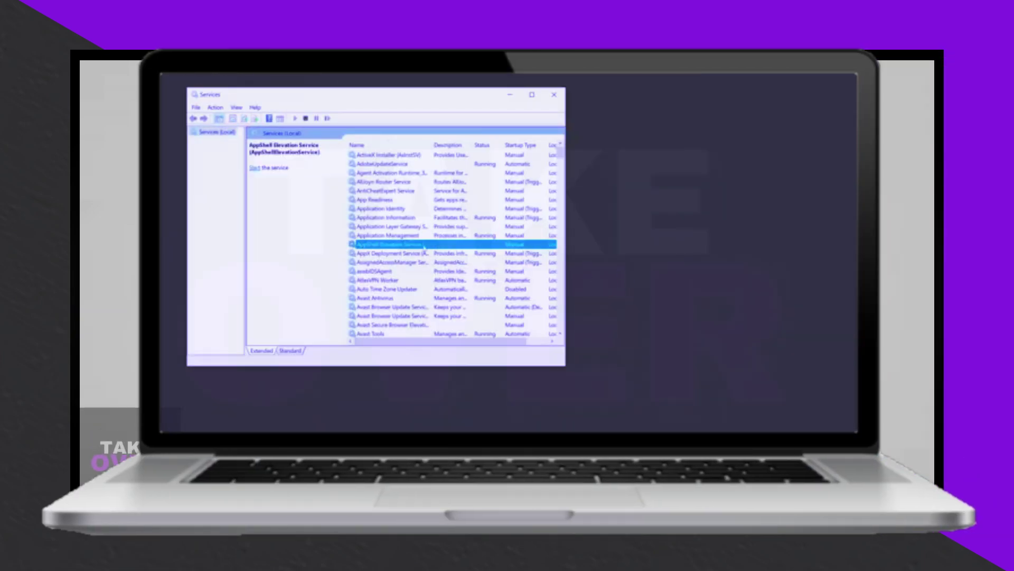
{"action": "type", "text": "v"}
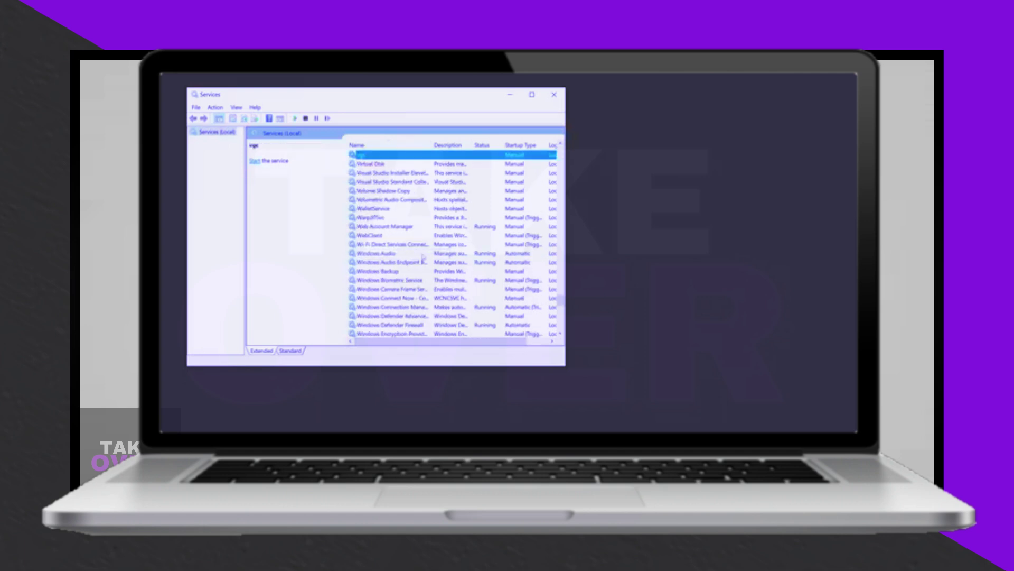
- Change the vgc service's startup type from Manual to Automatic and apply it
{"action": "double_click", "coordinate": [393, 158]}
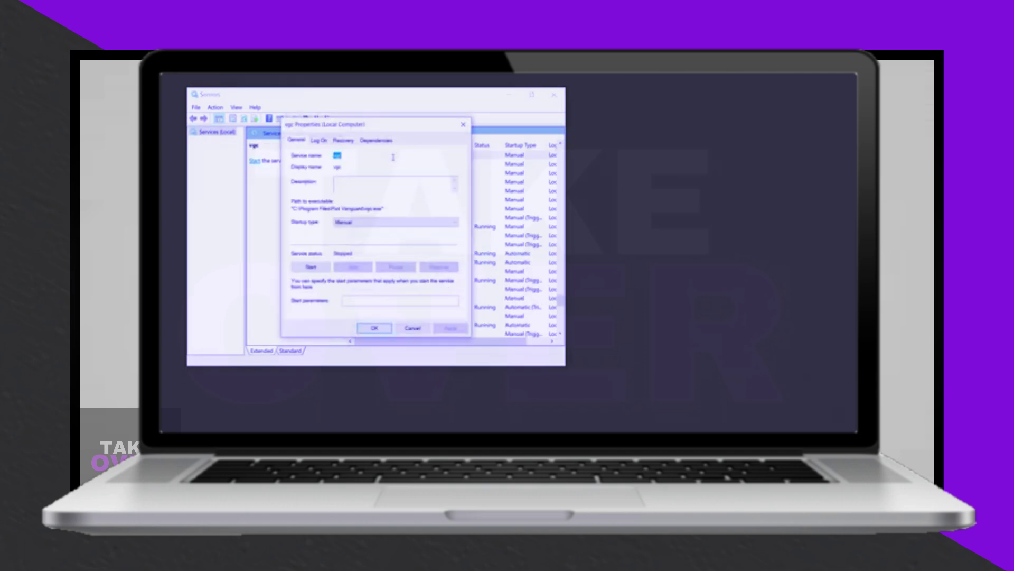
{"action": "left_click", "coordinate": [396, 223]}
{"action": "left_click", "coordinate": [355, 238]}
{"action": "left_click", "coordinate": [450, 328]}
{"action": "left_click", "coordinate": [374, 327]}
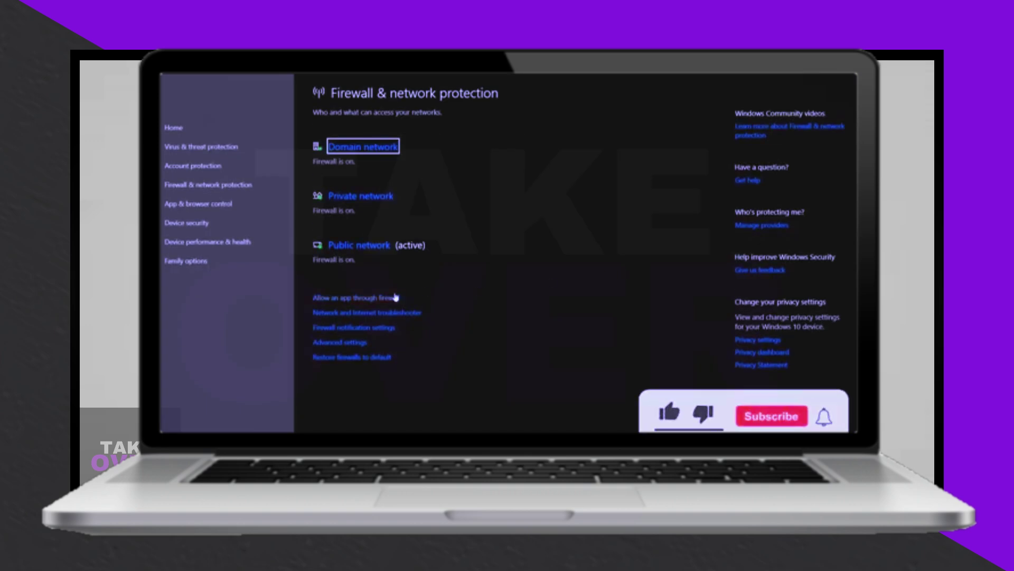
- Open the 'Allow an app through firewall' list from Firewall & network protection
{"action": "left_click", "coordinate": [388, 297]}
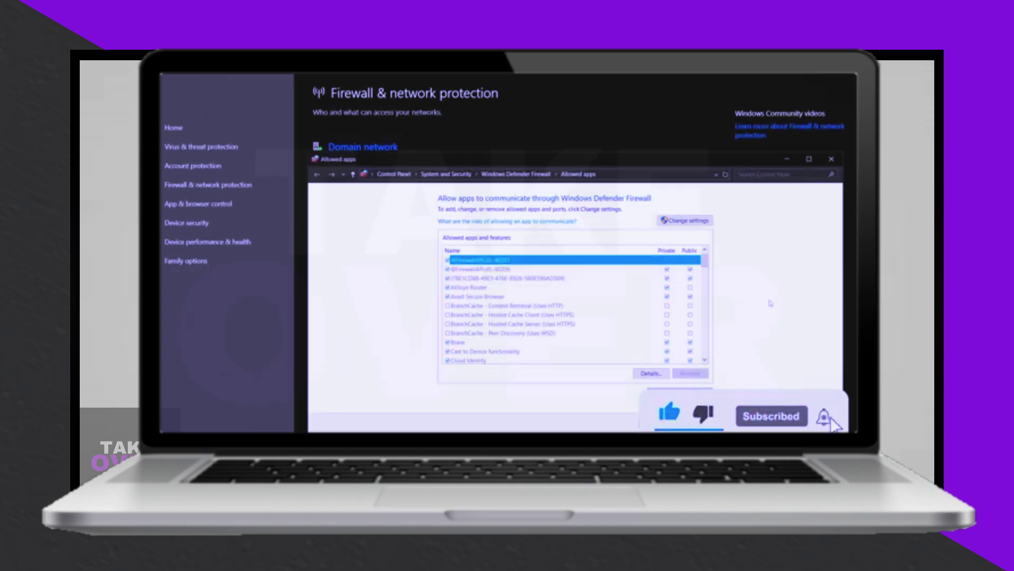
- Unlock the allowed-apps list and start adding another app by browsing for its file
{"action": "left_click", "coordinate": [701, 221]}
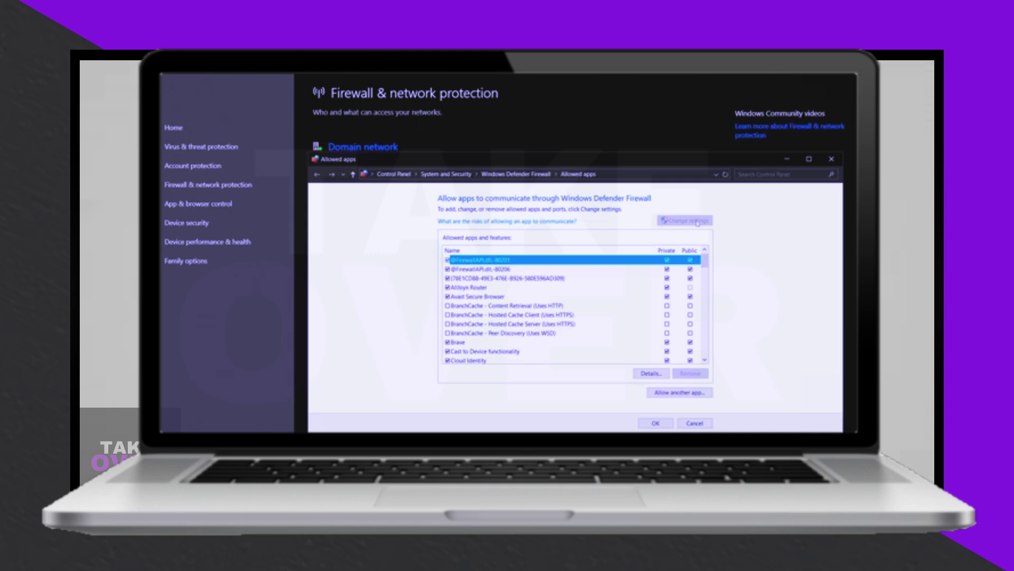
{"action": "left_click", "coordinate": [691, 393]}
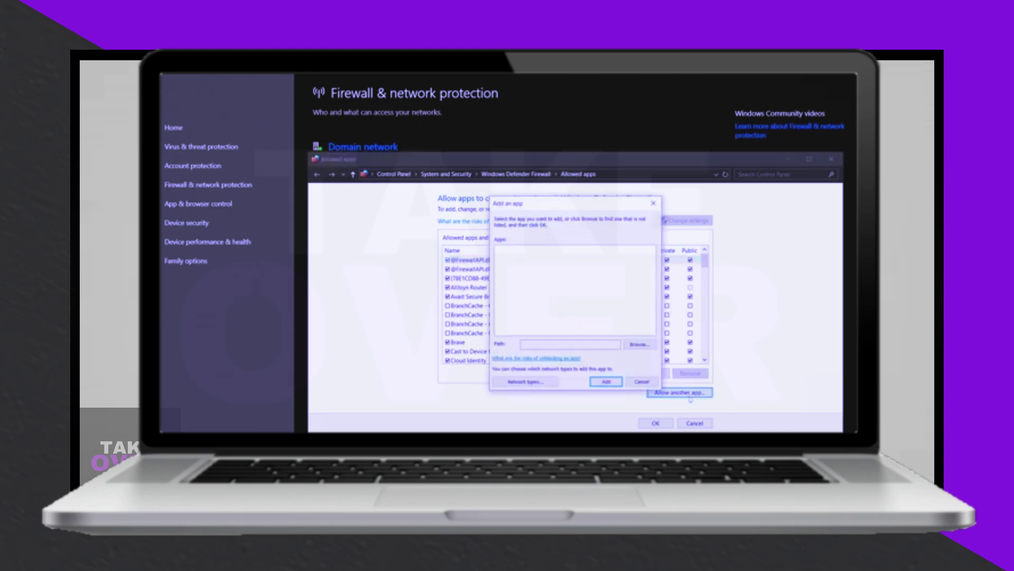
{"action": "left_click", "coordinate": [639, 345]}
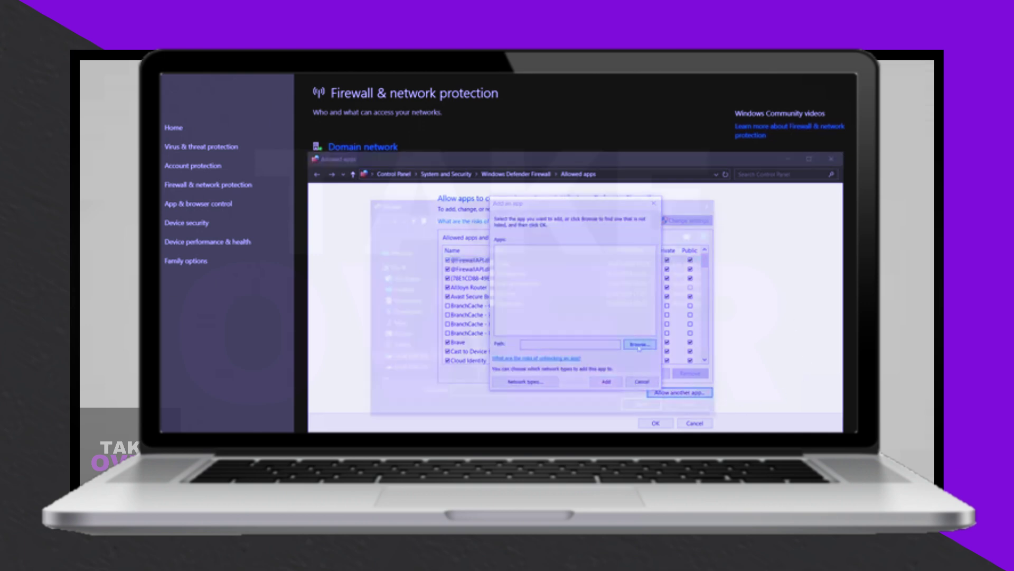
- Select VALORANT-Win64-Shipping.exe in D:\valorant\Riot Games\VALORANT\live\ShooterGame\Binaries\Win64
{"action": "left_click", "coordinate": [406, 369]}
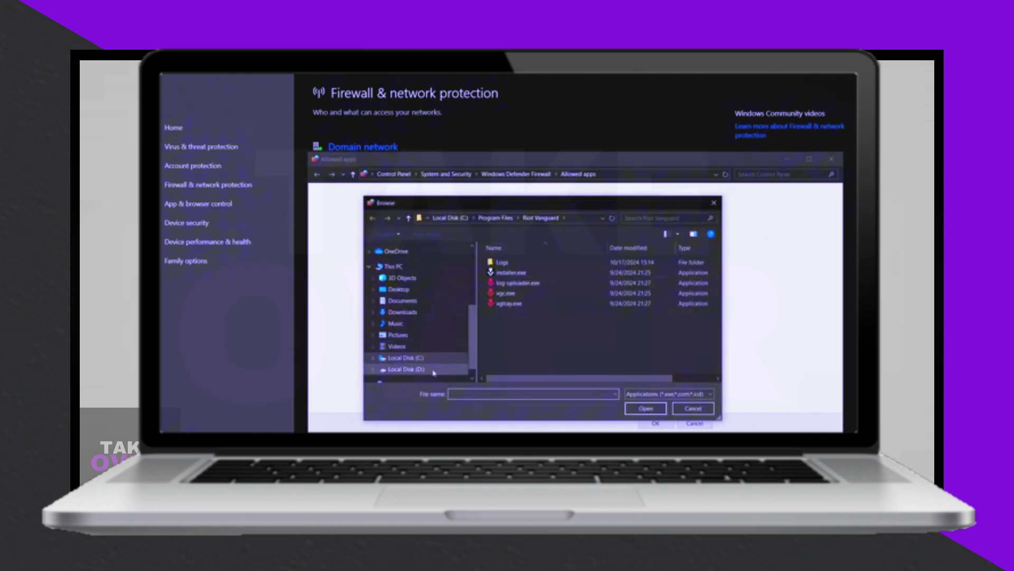
{"action": "double_click", "coordinate": [523, 349]}
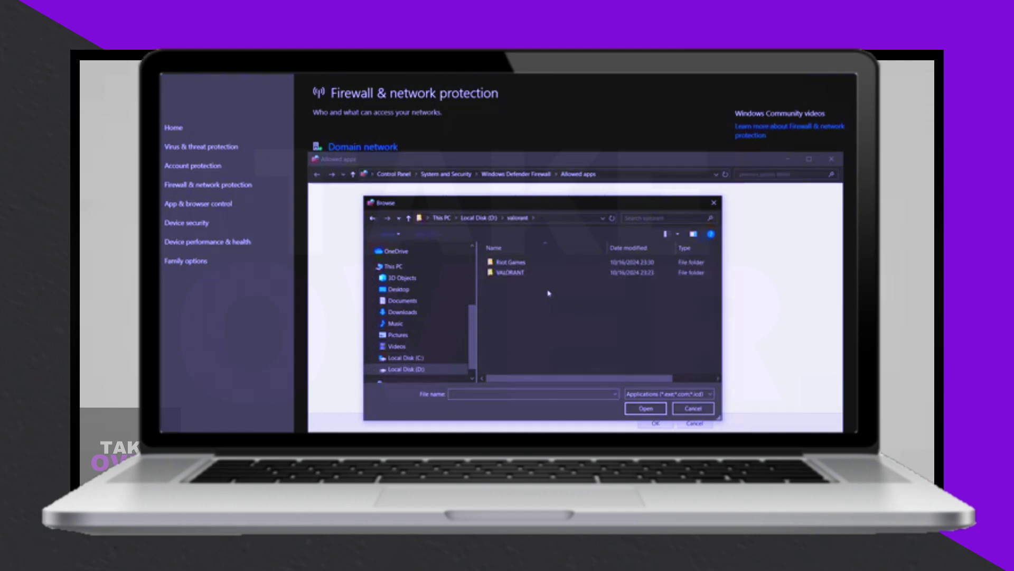
{"action": "left_click", "coordinate": [514, 228]}
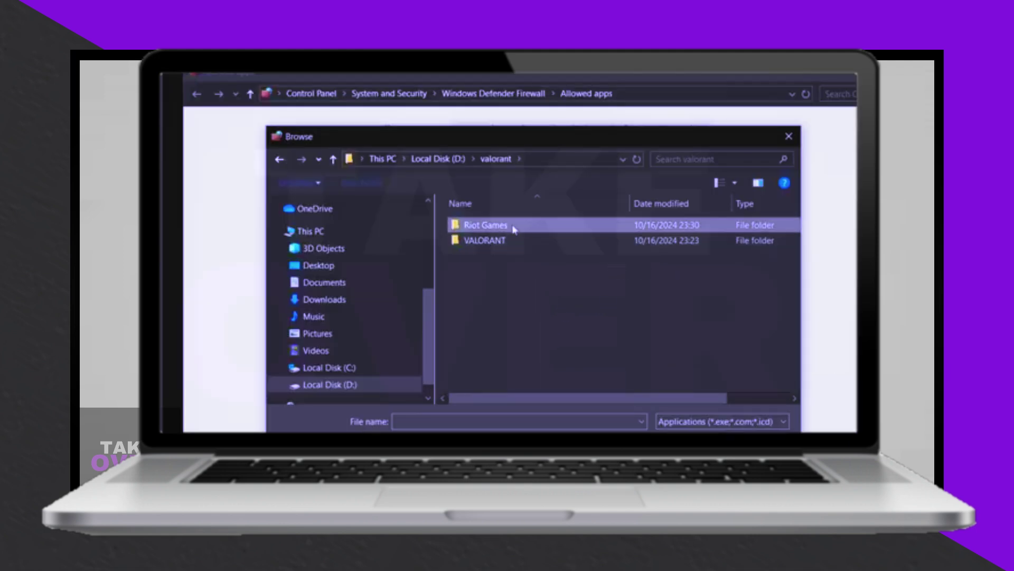
{"action": "double_click", "coordinate": [513, 228]}
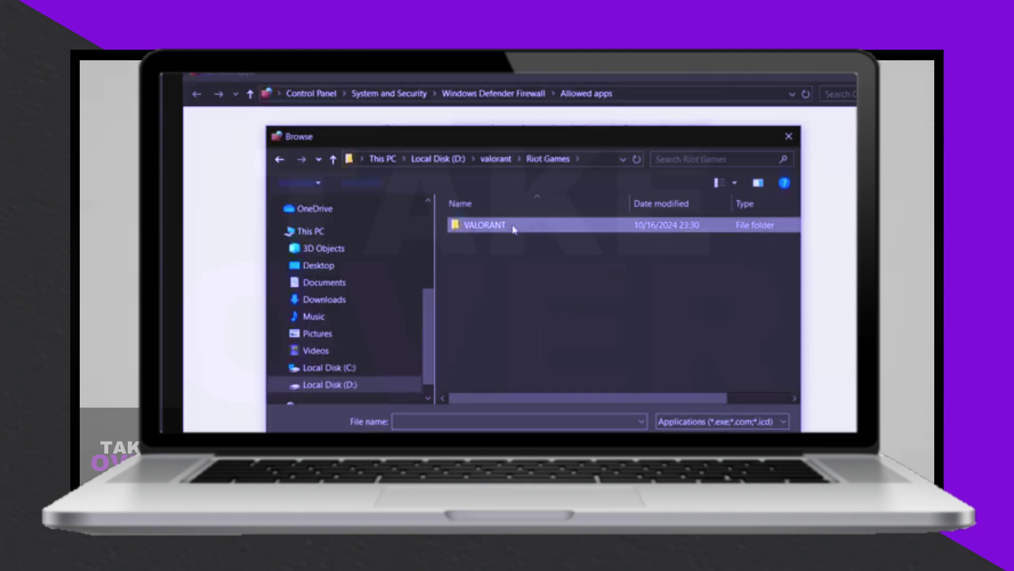
{"action": "double_click", "coordinate": [514, 229]}
{"action": "double_click", "coordinate": [510, 240]}
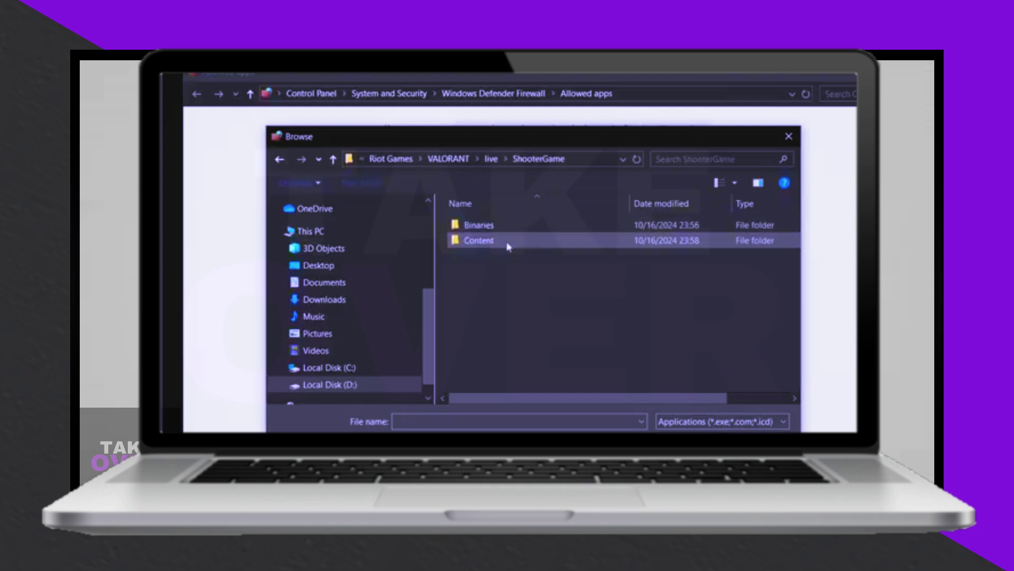
{"action": "double_click", "coordinate": [511, 229]}
{"action": "double_click", "coordinate": [511, 229]}
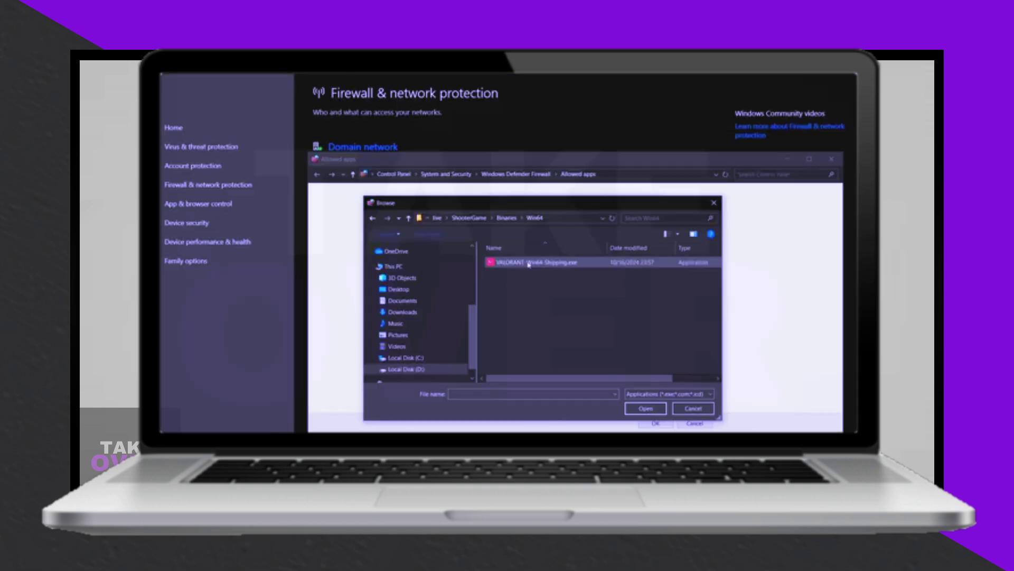
{"action": "left_click", "coordinate": [561, 264]}
- Add the VALORANT executable to the allowed apps and tick its Private network checkbox
{"action": "left_click", "coordinate": [655, 407]}
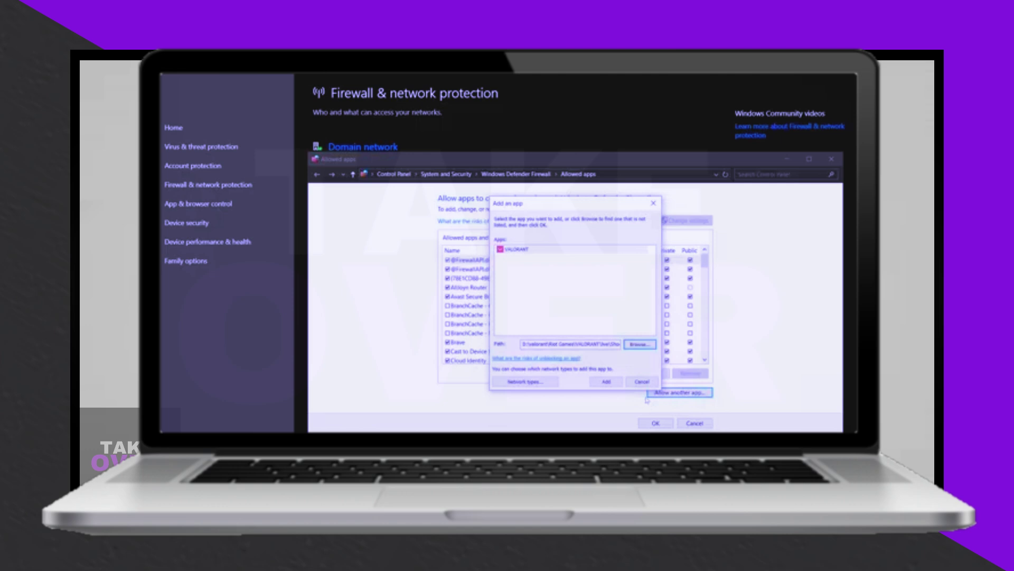
{"action": "left_click", "coordinate": [606, 381]}
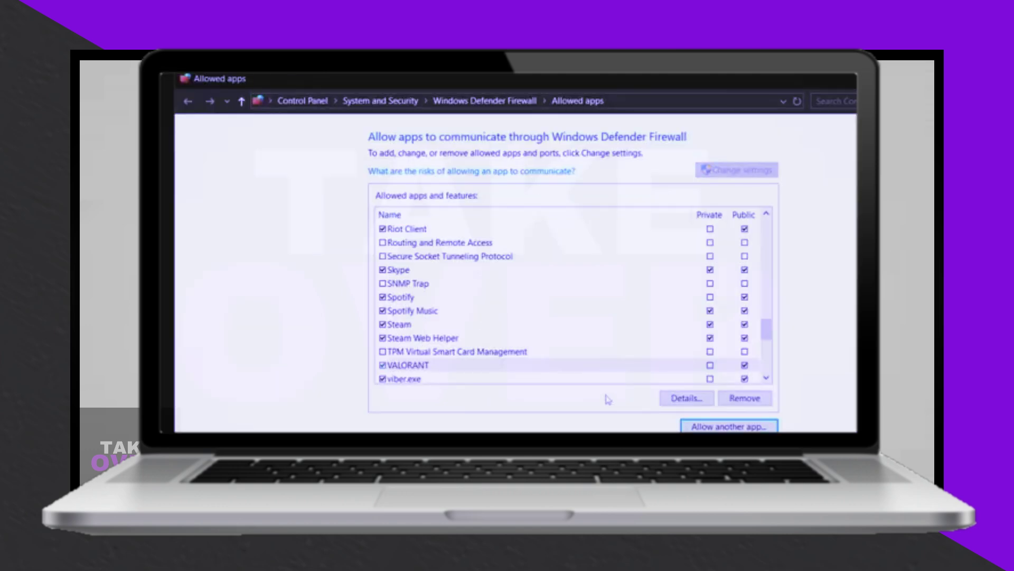
{"action": "left_click", "coordinate": [710, 325]}
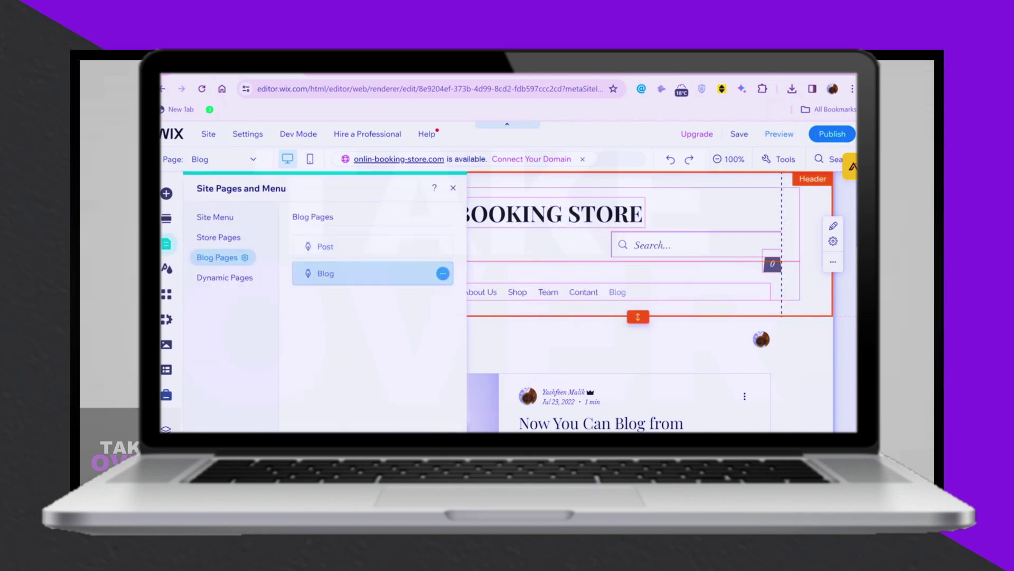
- Delete the Blog page through its '...' menu and confirm the deletion
{"action": "left_click", "coordinate": [442, 273]}
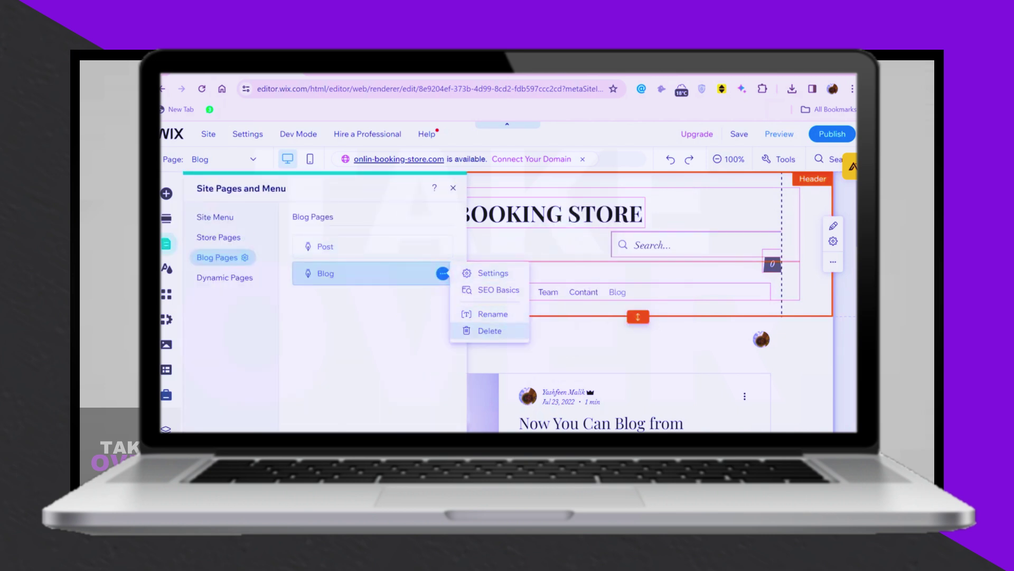
{"action": "left_click", "coordinate": [489, 330]}
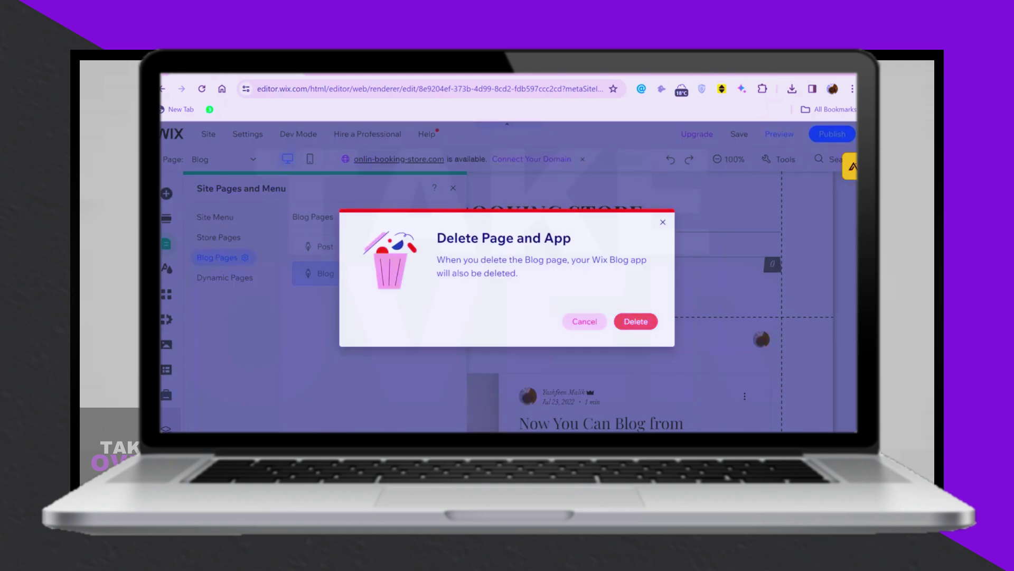
{"action": "left_click", "coordinate": [636, 321]}
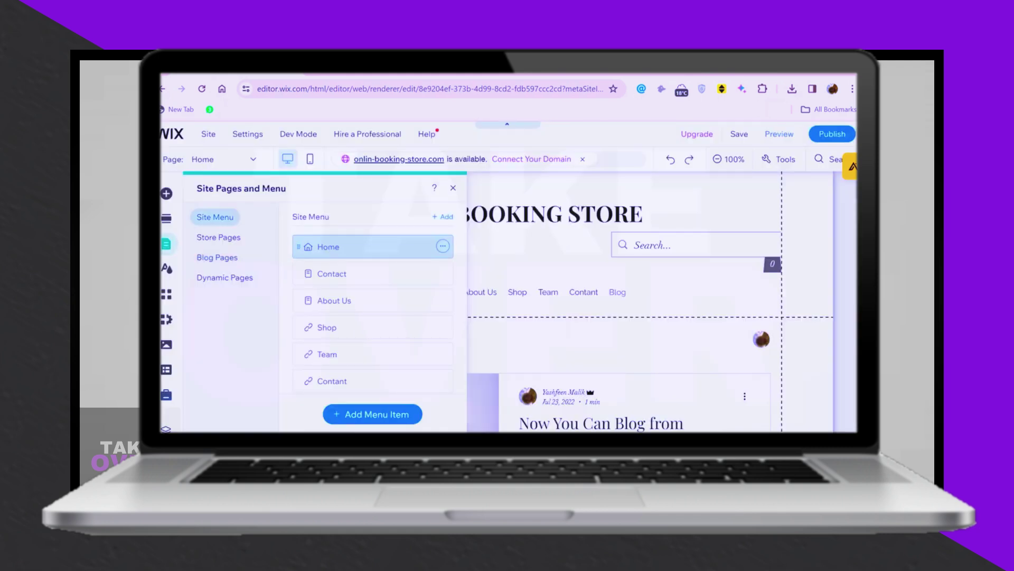